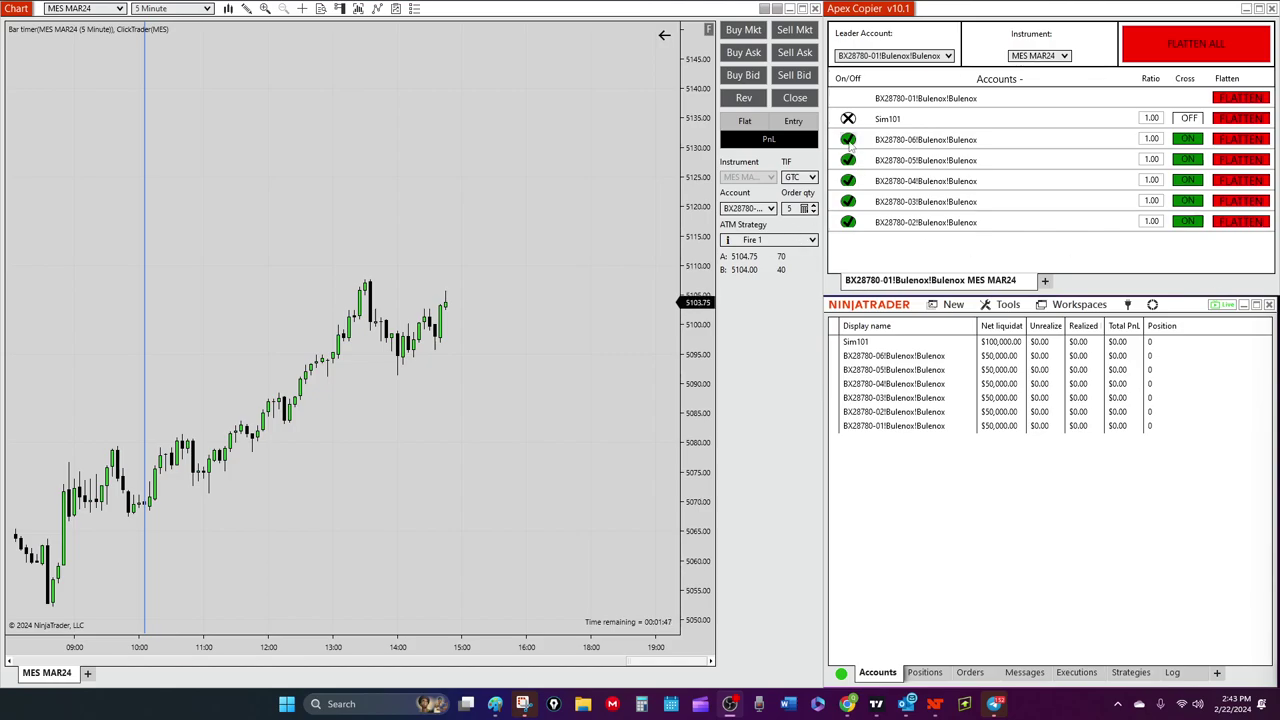
Switch cross-copying off for three follower accounts, ending with account 02, keeping them enabled.
{"action": "left_click", "coordinate": [1188, 143]}
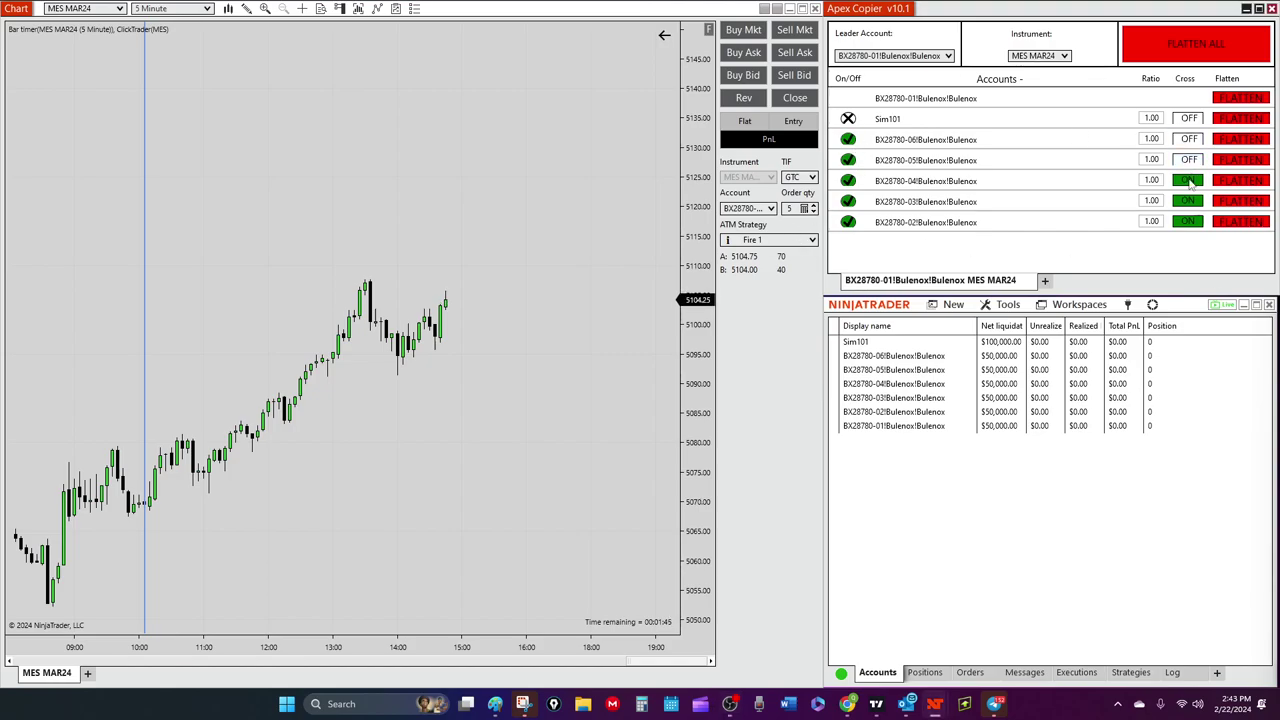
{"action": "left_click", "coordinate": [1189, 182]}
{"action": "left_click", "coordinate": [1189, 223]}
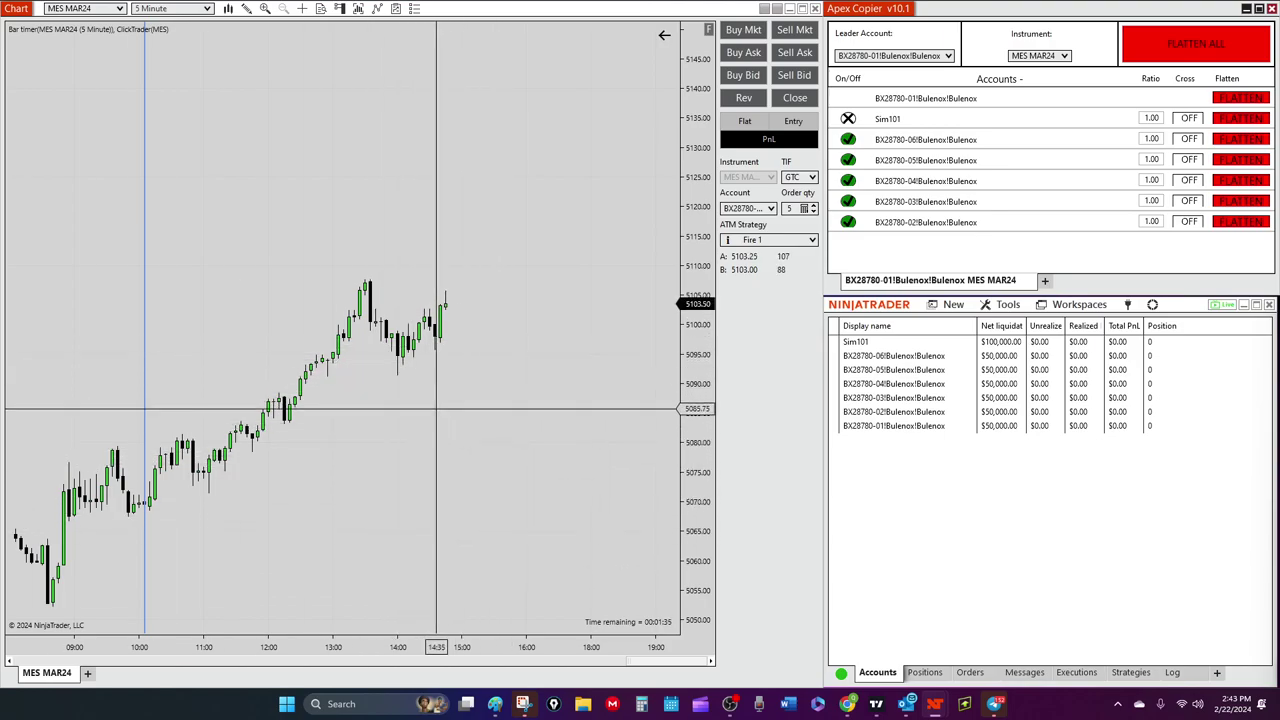
{"action": "scroll", "coordinate": [449, 345], "scroll_direction": "up", "scroll_amount": 1}
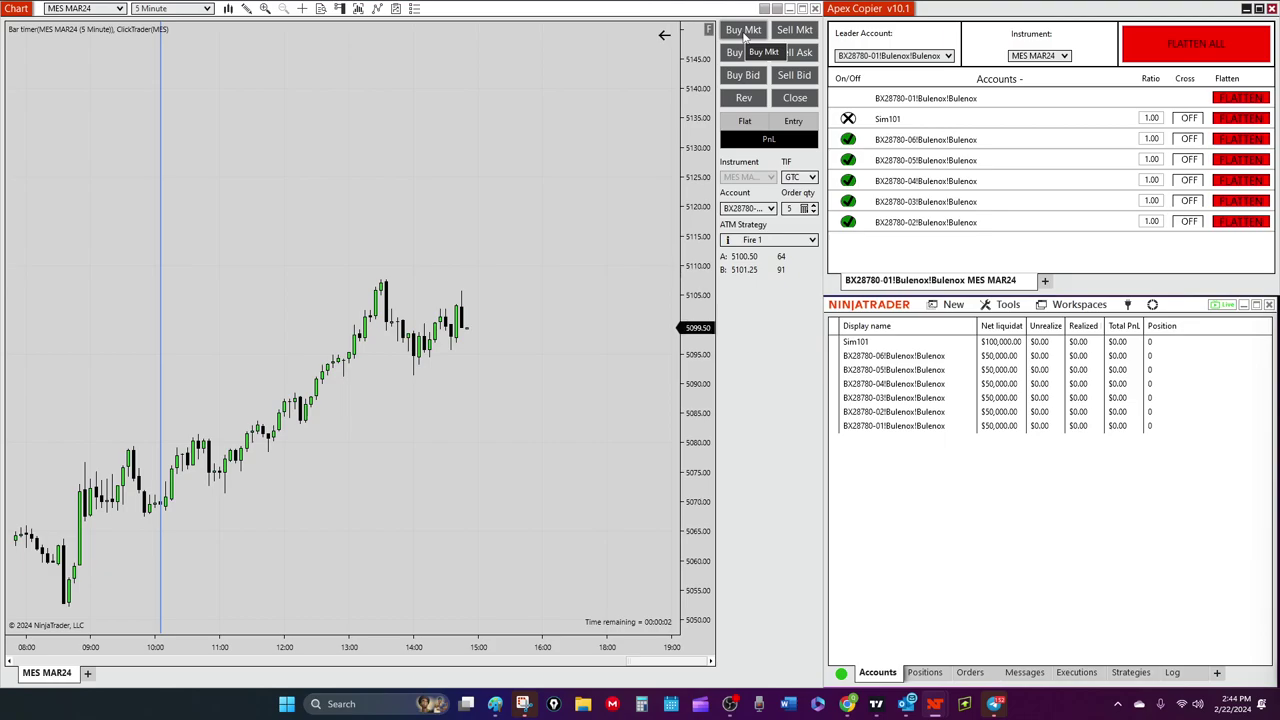
Buy 5 MES at market, then select the Fire 2 ATM strategy.
{"action": "left_click", "coordinate": [743, 30]}
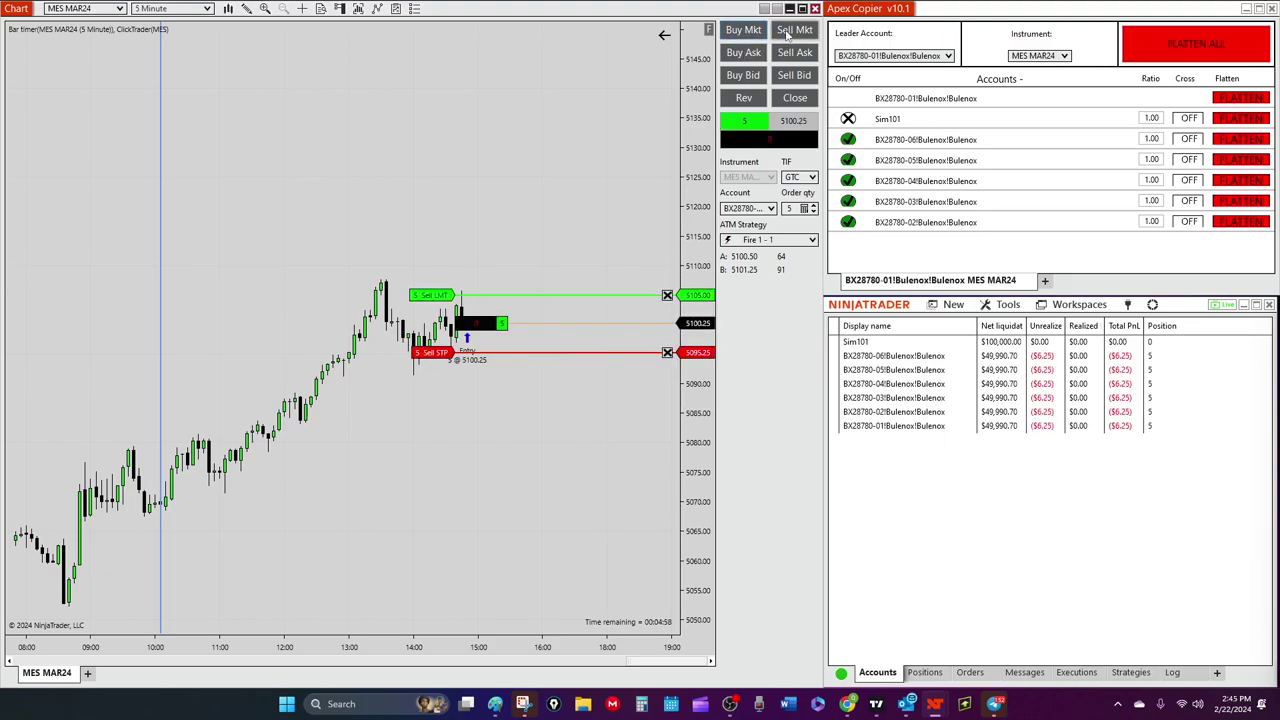
{"action": "left_click", "coordinate": [795, 240]}
{"action": "left_click", "coordinate": [753, 327]}
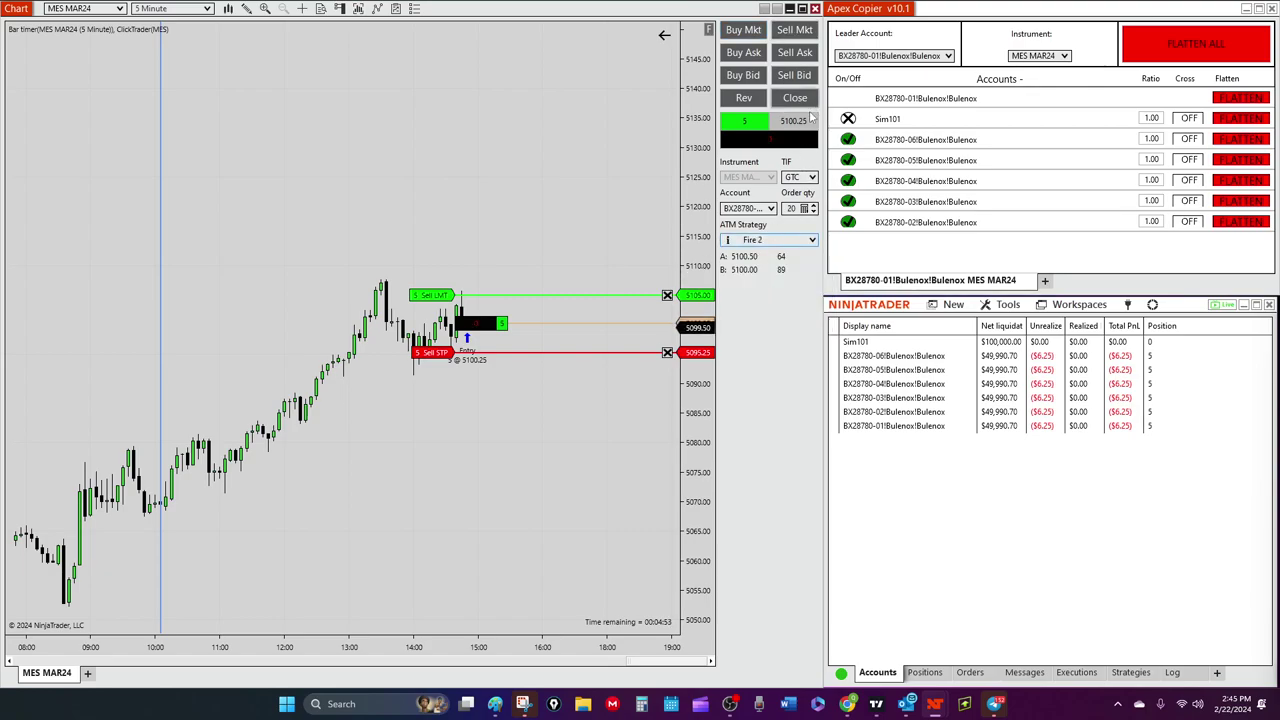
{"action": "left_click_drag", "start_coordinate": [689, 478], "coordinate": [699, 258]}
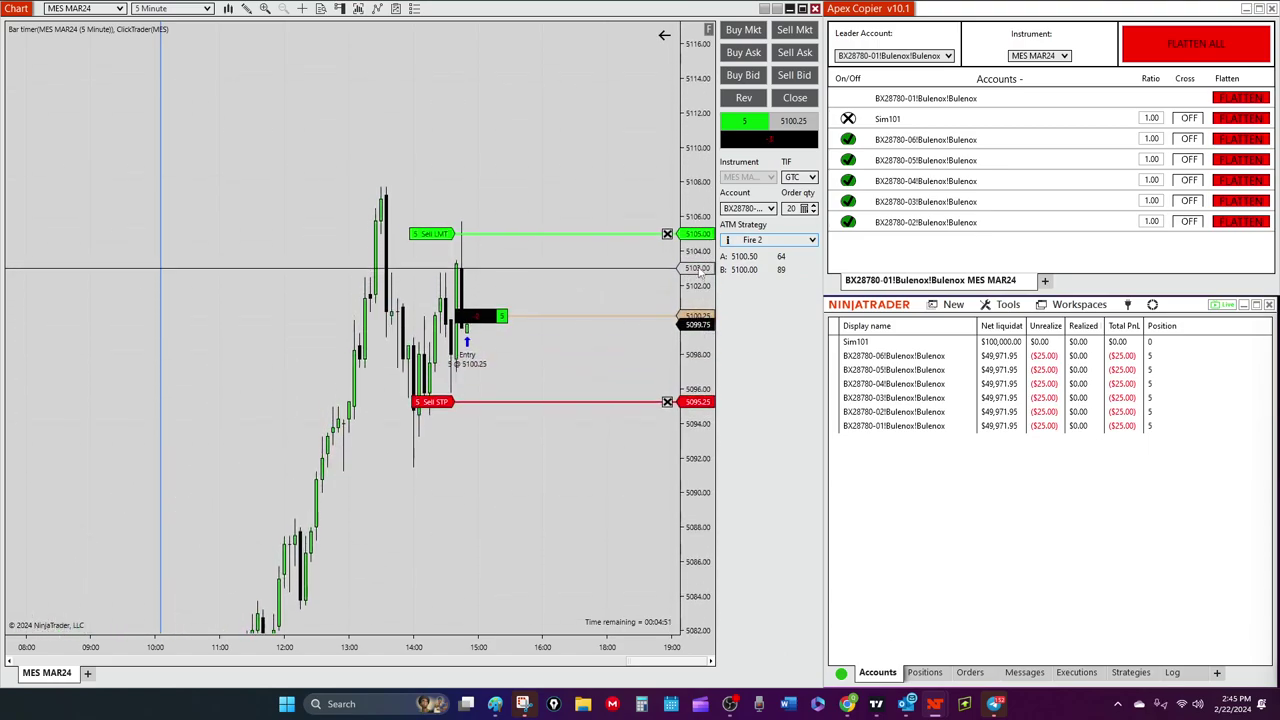
{"action": "scroll", "coordinate": [395, 488], "scroll_direction": "down", "scroll_amount": 5}
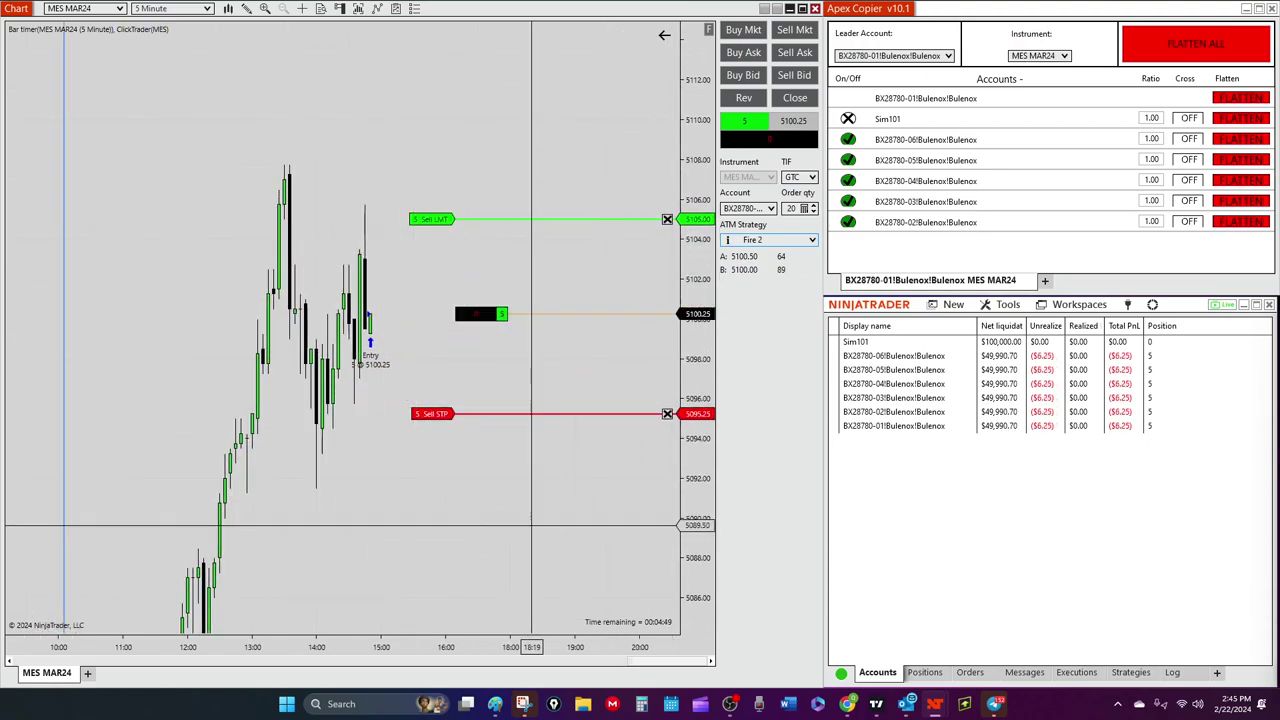
{"action": "left_click_drag", "start_coordinate": [395, 488], "coordinate": [427, 500]}
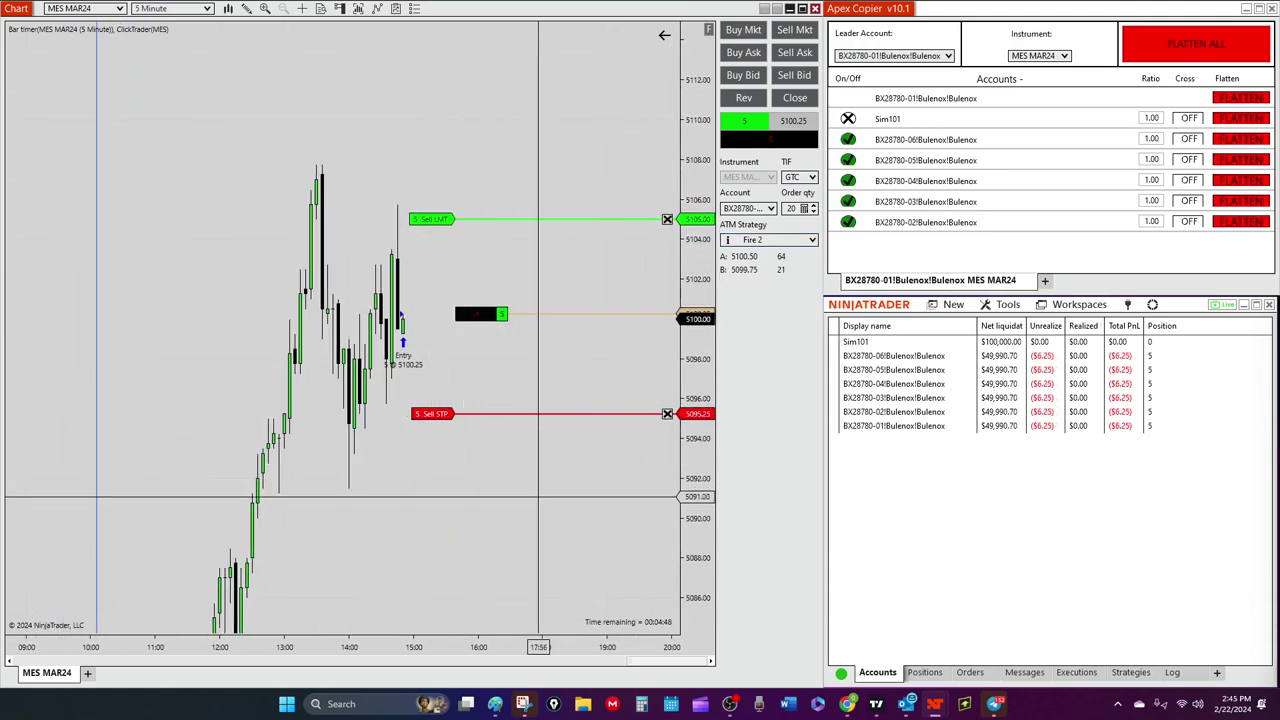
{"action": "left_click_drag", "start_coordinate": [697, 520], "coordinate": [697, 490]}
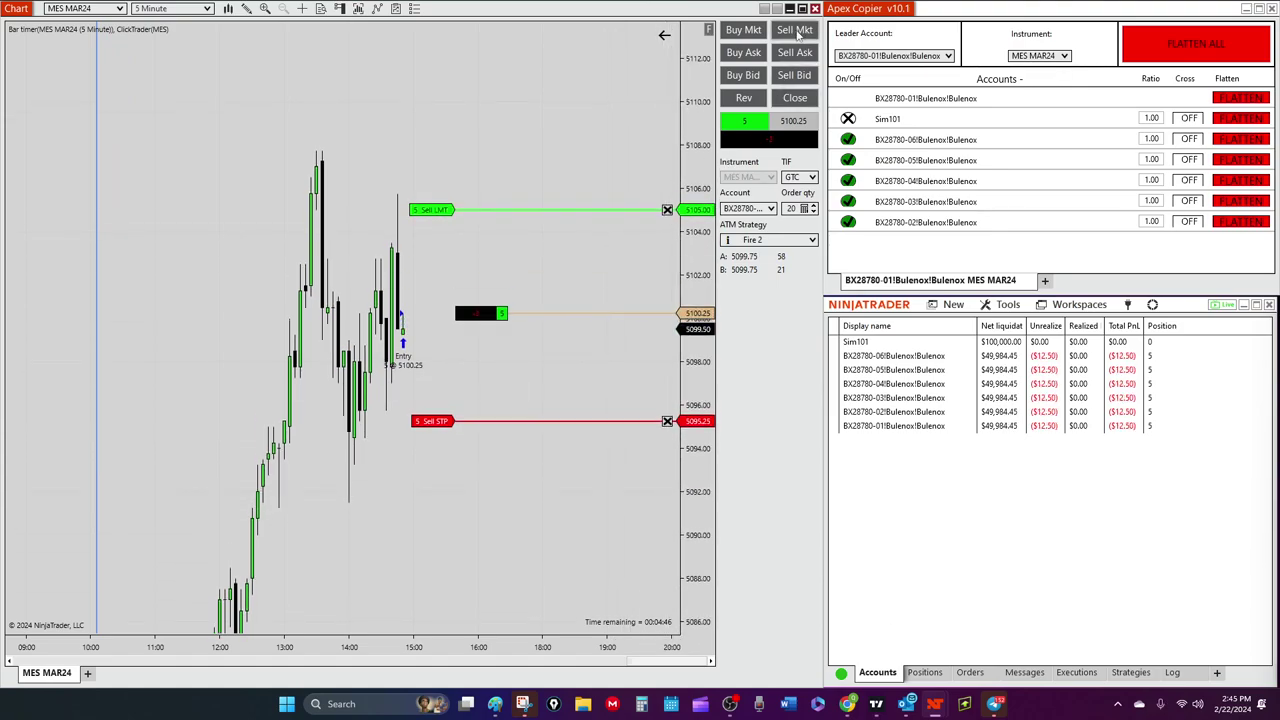
{"action": "left_click_drag", "start_coordinate": [398, 540], "coordinate": [446, 536]}
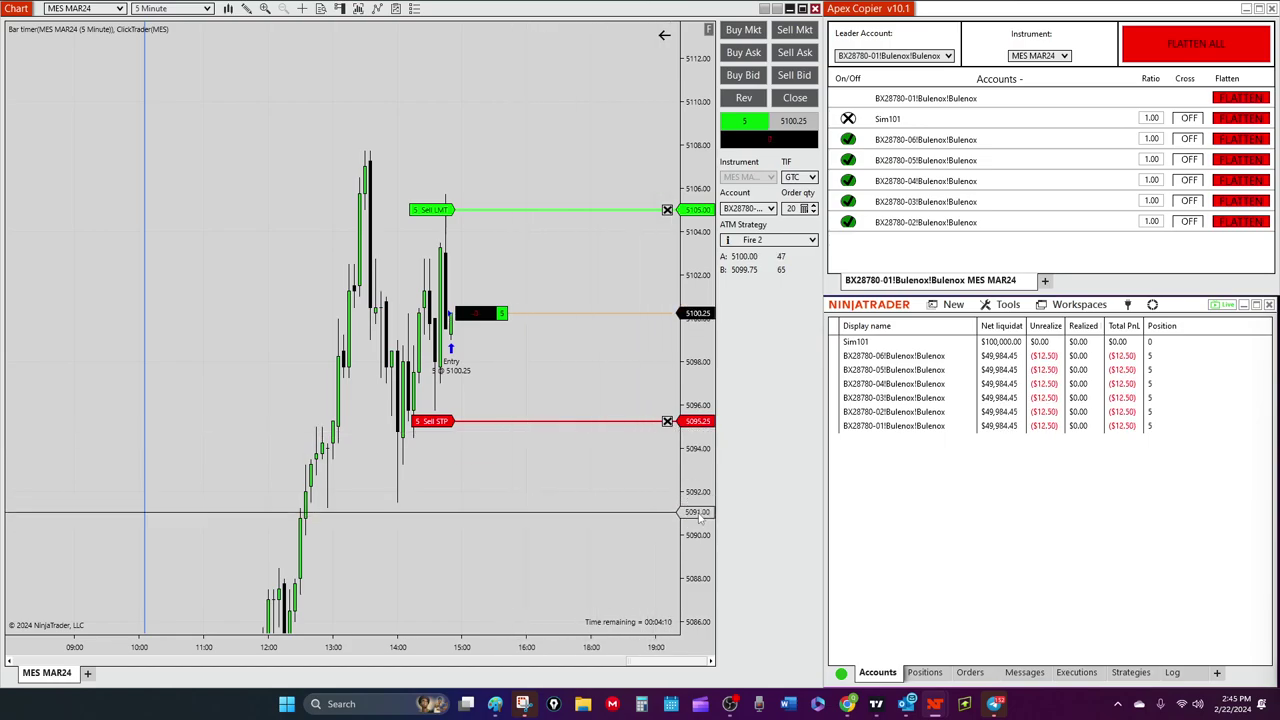
{"action": "scroll", "coordinate": [700, 515], "scroll_direction": "down", "scroll_amount": 1}
{"action": "scroll", "coordinate": [700, 515], "scroll_direction": "down", "scroll_amount": 1}
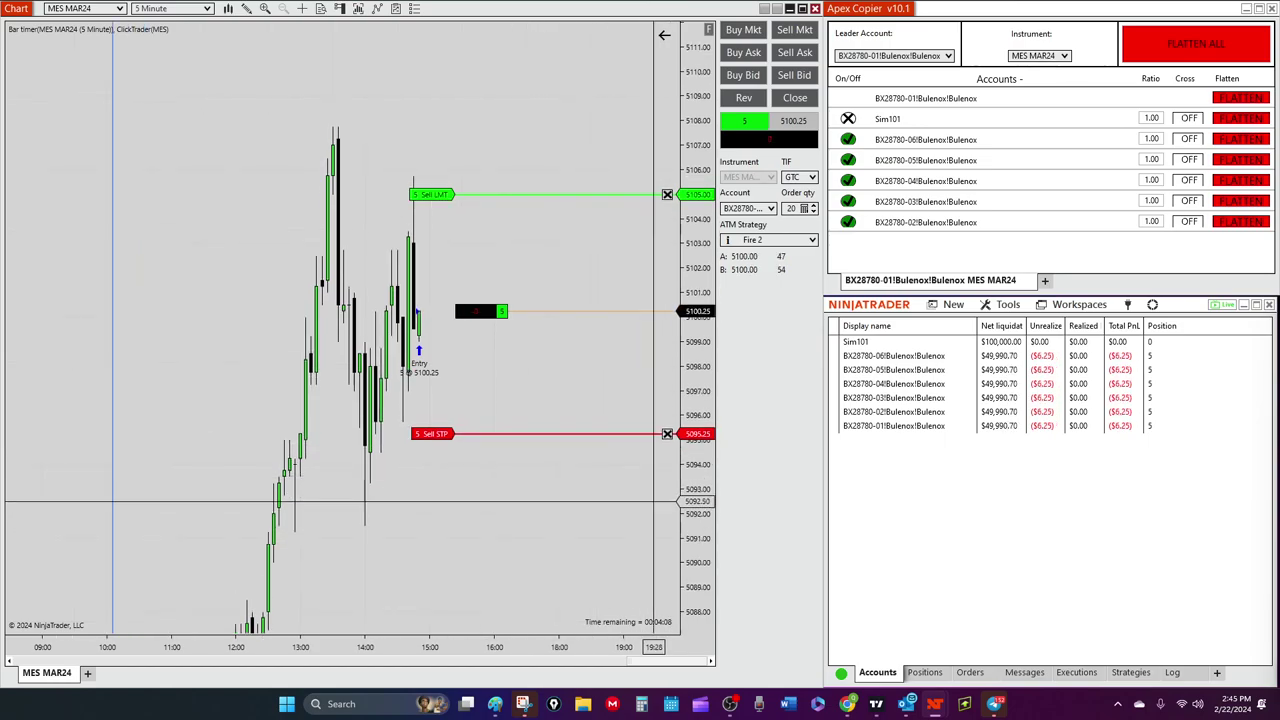
{"action": "scroll", "coordinate": [639, 508], "scroll_direction": "down", "scroll_amount": 2}
{"action": "scroll", "coordinate": [515, 548], "scroll_direction": "up", "scroll_amount": 3}
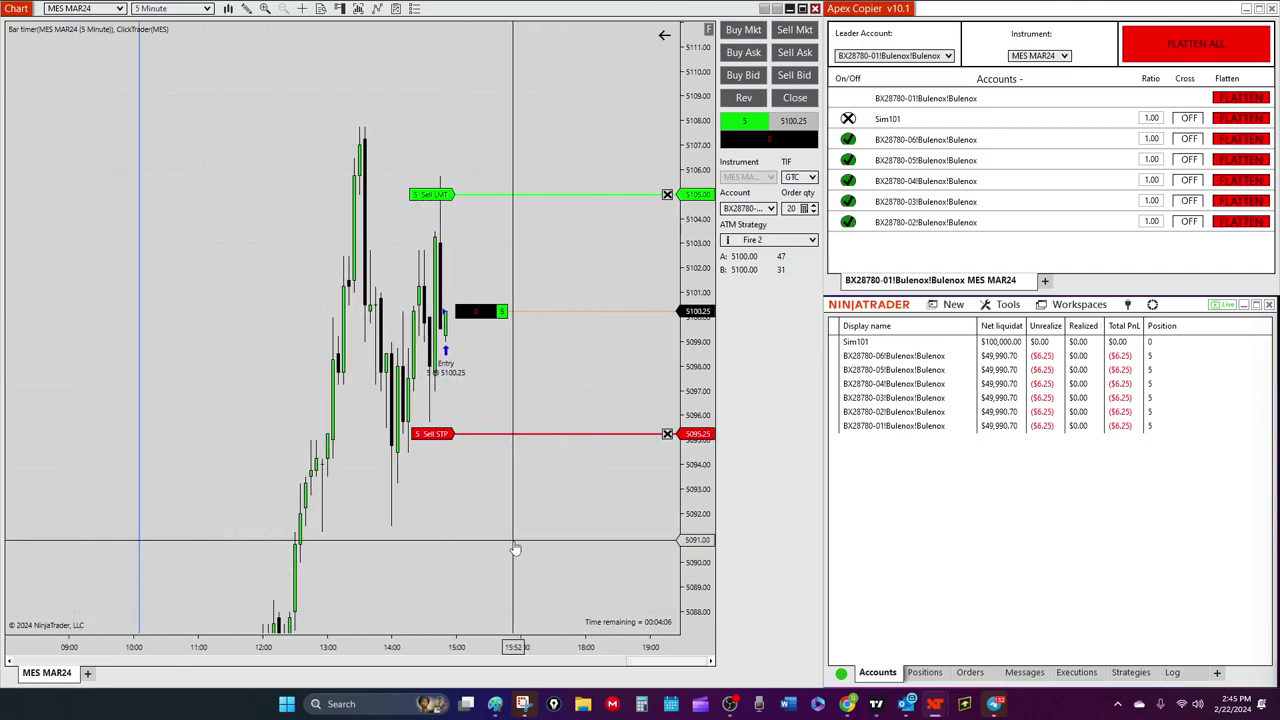
{"action": "scroll", "coordinate": [515, 549], "scroll_direction": "down", "scroll_amount": 1}
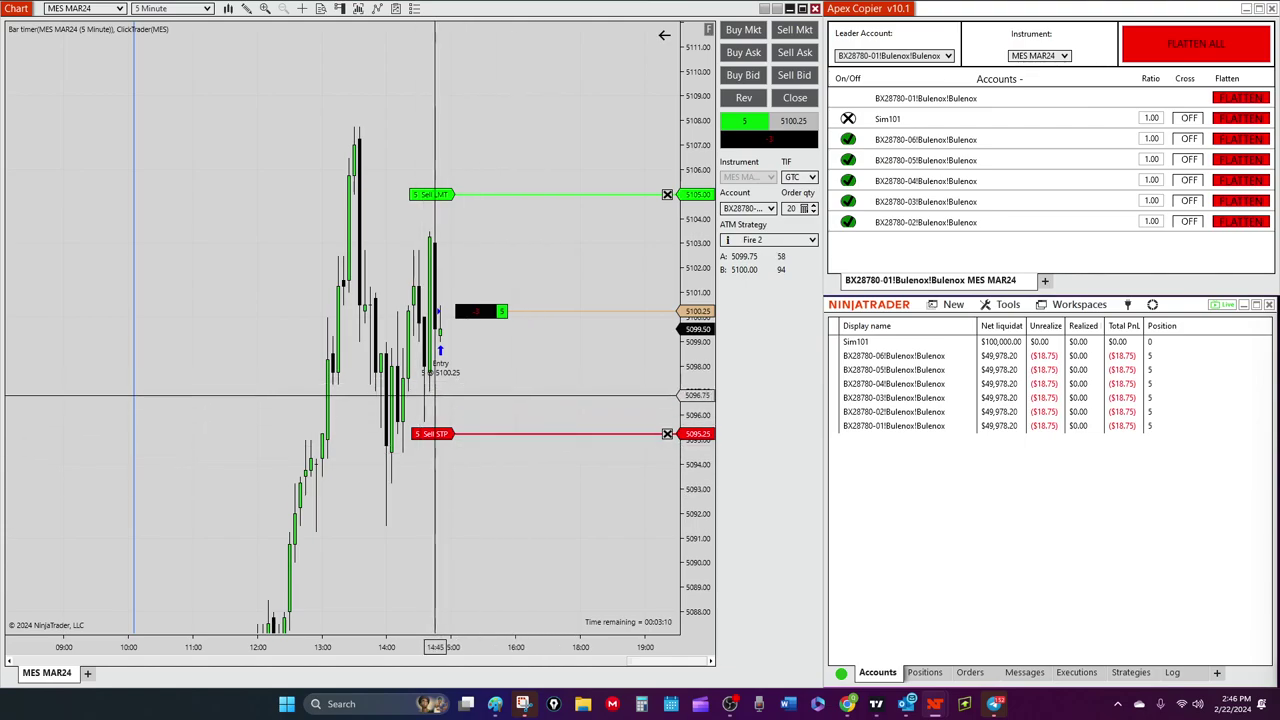
{"action": "scroll", "coordinate": [440, 445], "scroll_direction": "down", "scroll_amount": 1}
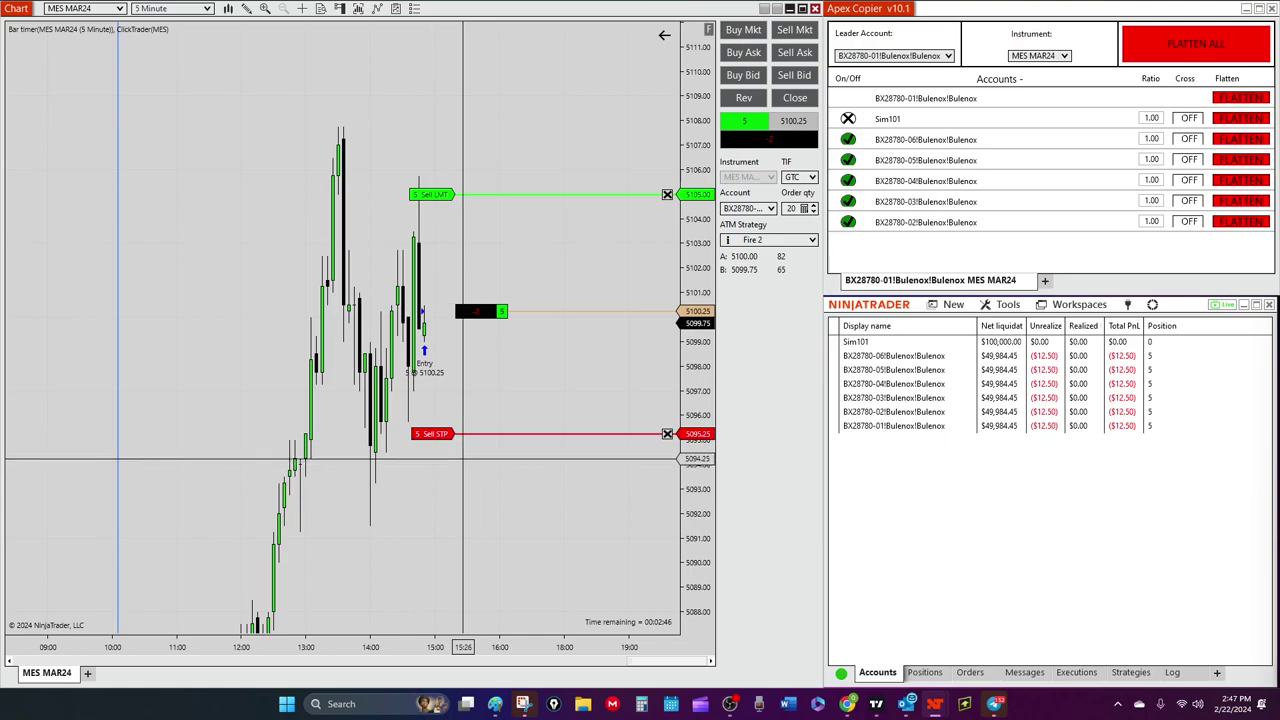
Lower the protective stop on the 5-contract MES long by one tick.
{"action": "mouse_move", "coordinate": [458, 434]}
{"action": "left_mouse_down"}
{"action": "mouse_move", "coordinate": [486, 436]}
{"action": "mouse_move", "coordinate": [453, 434]}
{"action": "left_mouse_up"}
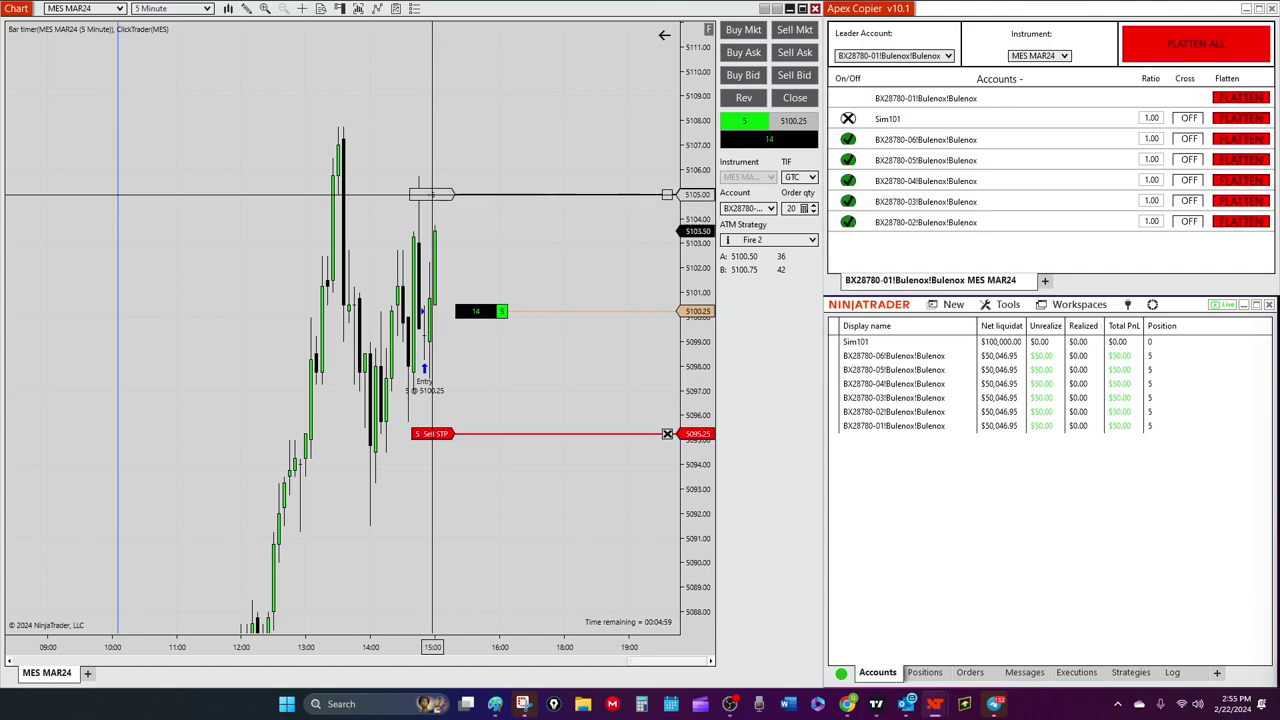
Move the profit target on the MES long up to 5105.75.
{"action": "left_click_drag", "start_coordinate": [431, 194], "coordinate": [432, 169]}
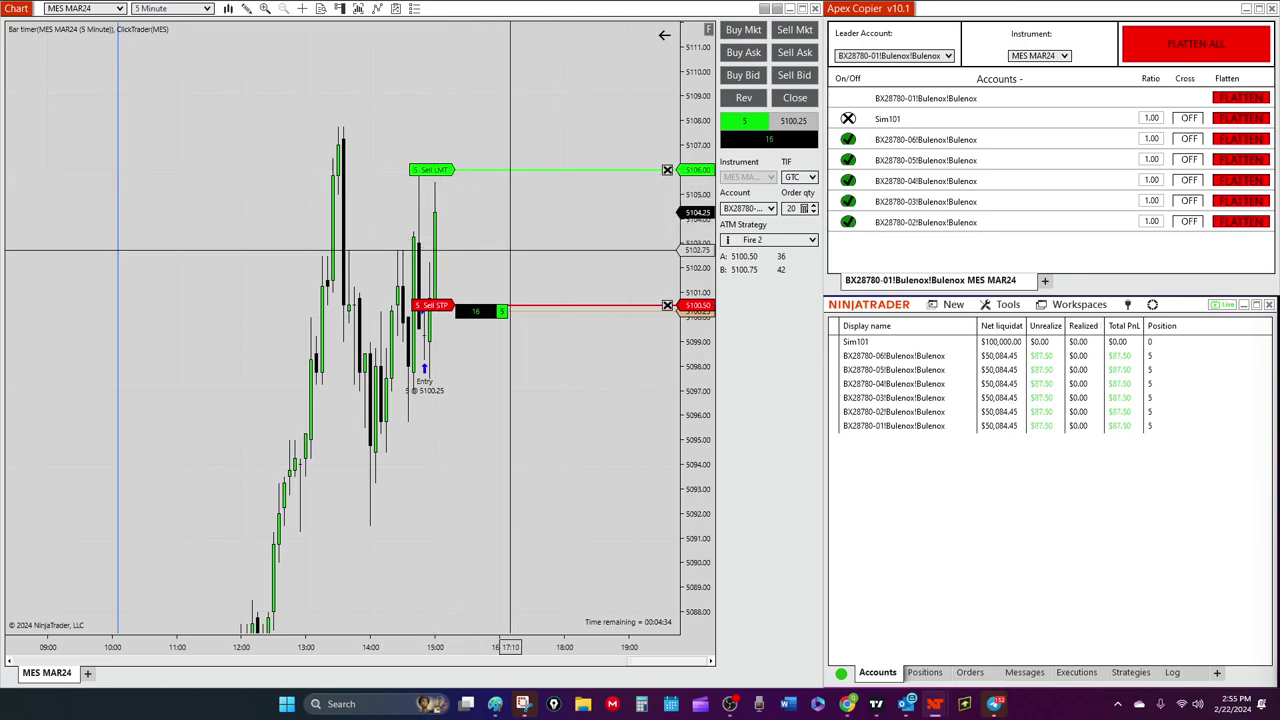
{"action": "mouse_move", "coordinate": [510, 250]}
{"action": "left_mouse_down"}
{"action": "mouse_move", "coordinate": [482, 258]}
{"action": "mouse_move", "coordinate": [550, 246]}
{"action": "left_mouse_up"}
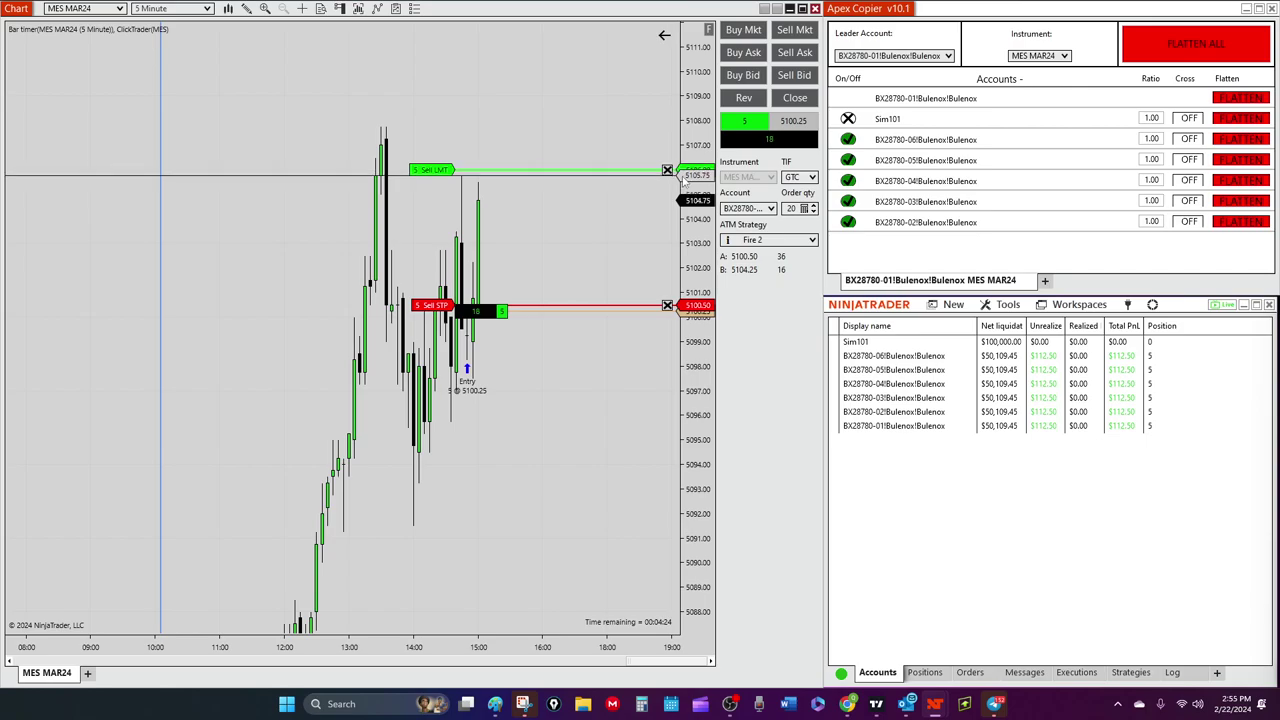
{"action": "left_click", "coordinate": [440, 171]}
{"action": "left_click", "coordinate": [440, 176]}
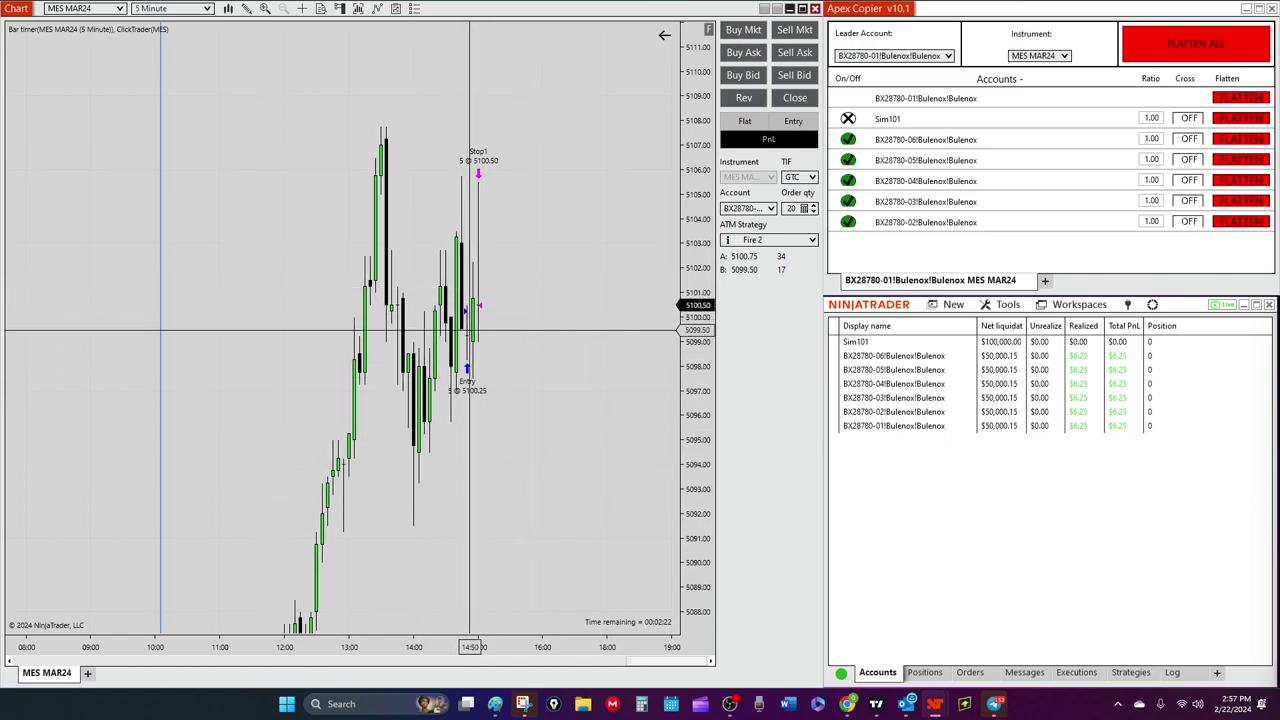
{"action": "scroll", "coordinate": [470, 260], "scroll_direction": "down", "scroll_amount": 3}
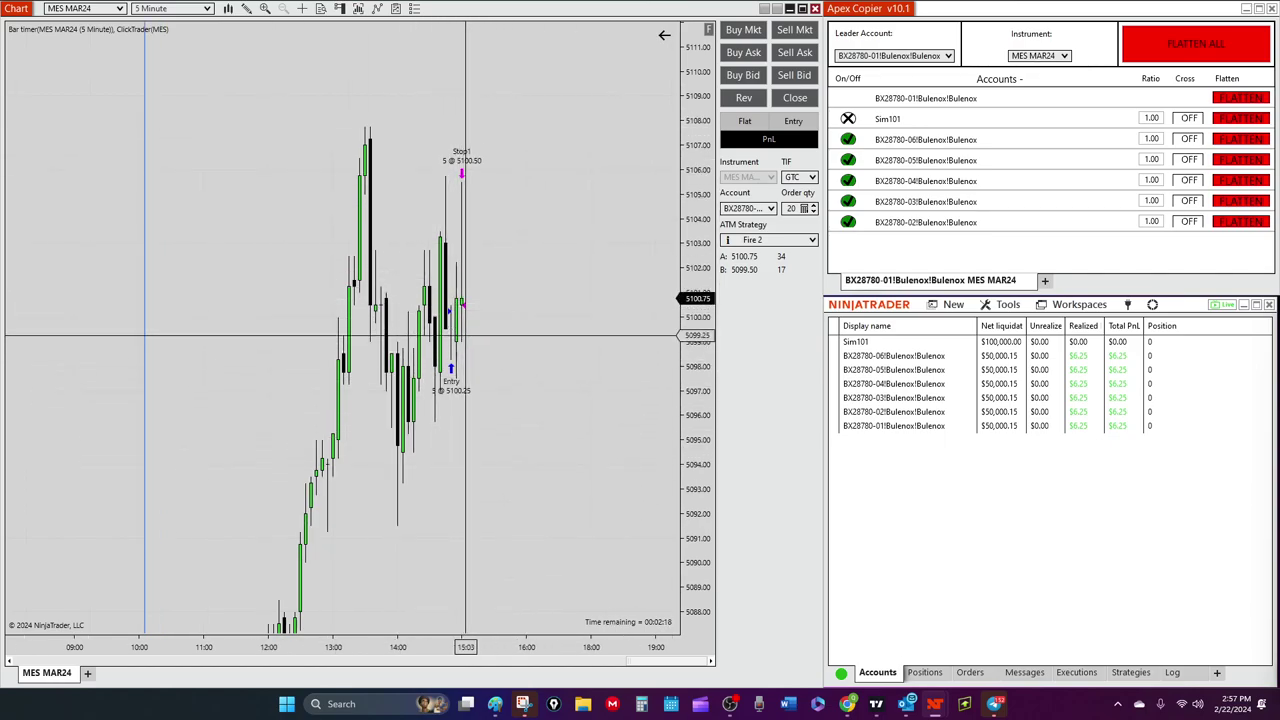
{"action": "left_click_drag", "start_coordinate": [334, 380], "coordinate": [443, 380]}
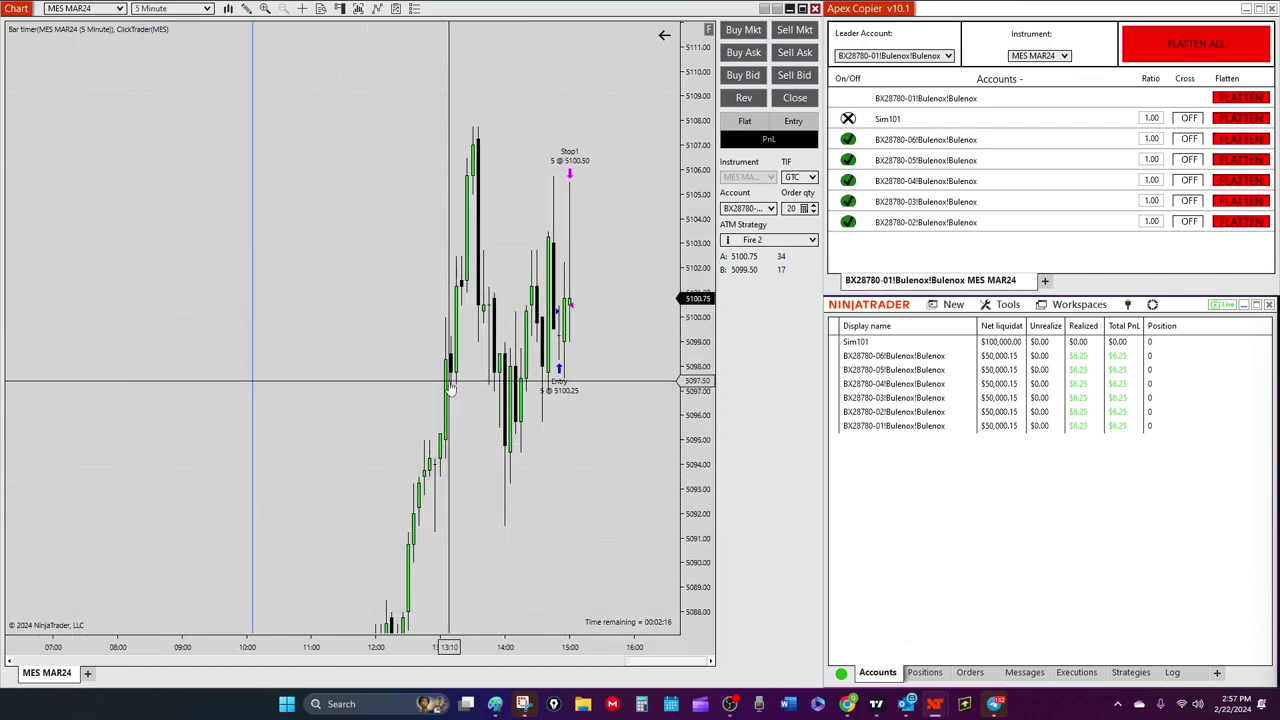
{"action": "left_click_drag", "start_coordinate": [690, 397], "coordinate": [690, 555]}
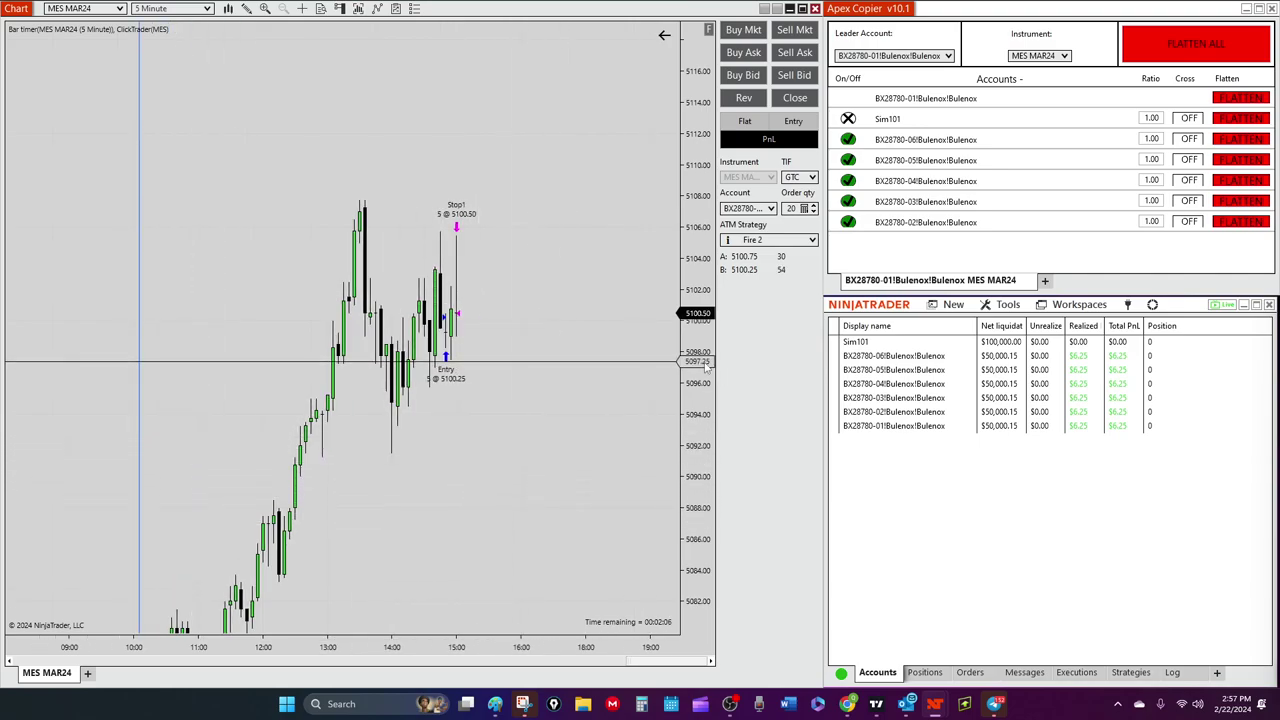
{"action": "scroll", "coordinate": [511, 362], "scroll_direction": "down", "scroll_amount": 3}
{"action": "scroll", "coordinate": [640, 378], "scroll_direction": "down", "scroll_amount": 1}
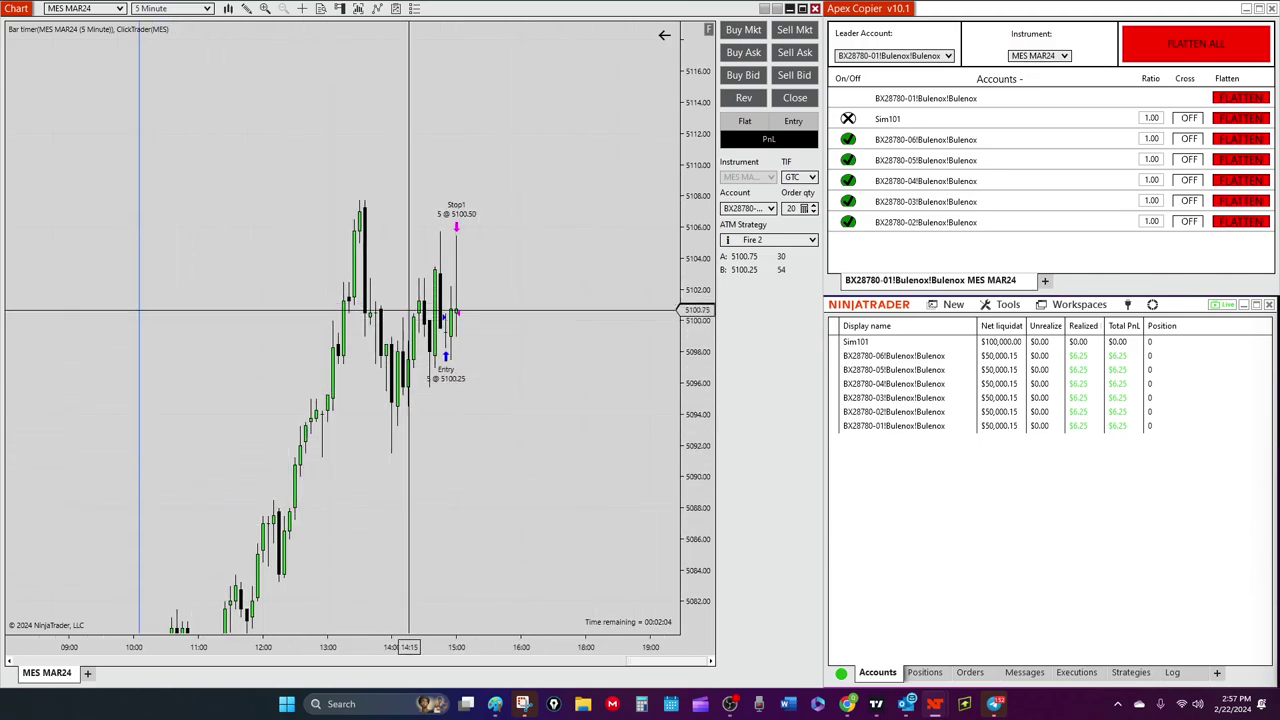